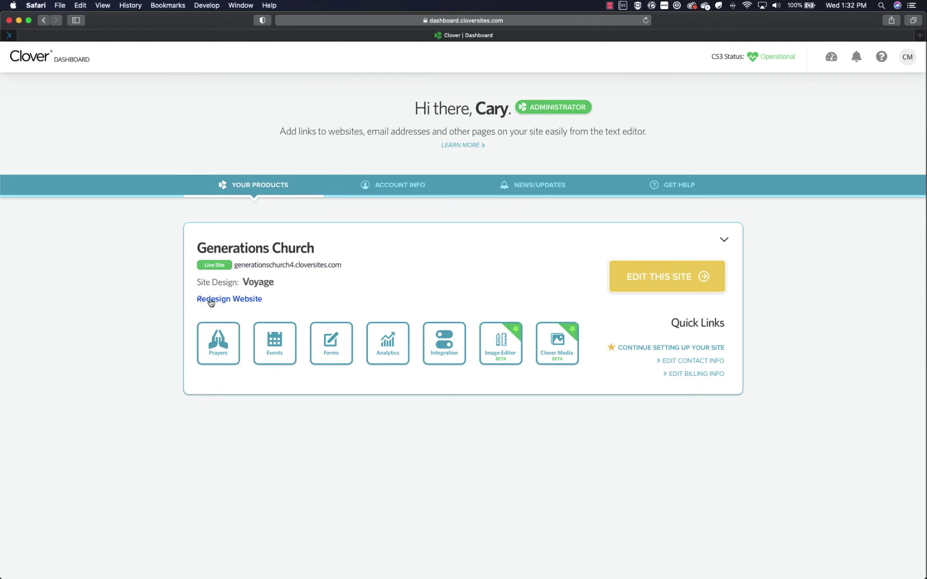
- Start a redesign of Generations Church and pick the Dusk theme from the carousel
left_click(211, 303)
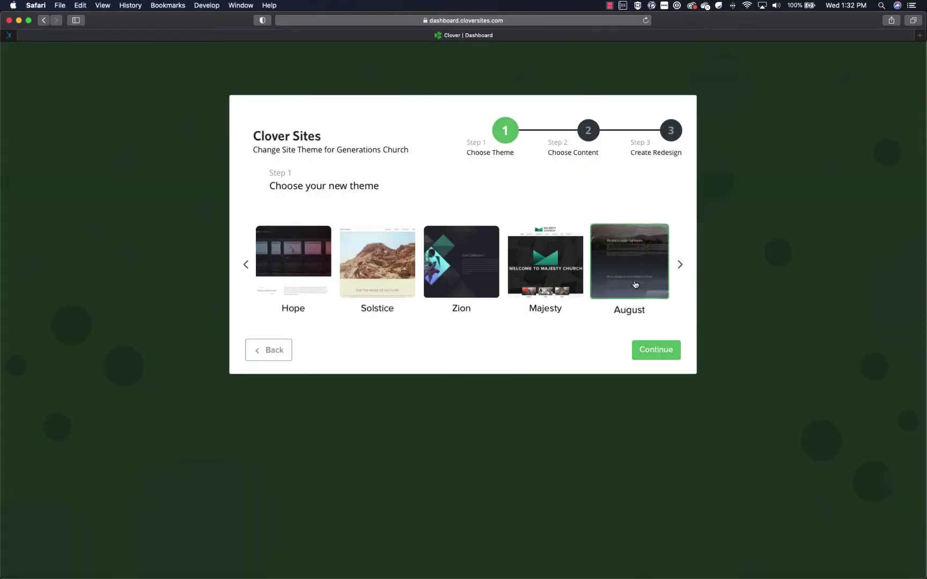
left_click(679, 265)
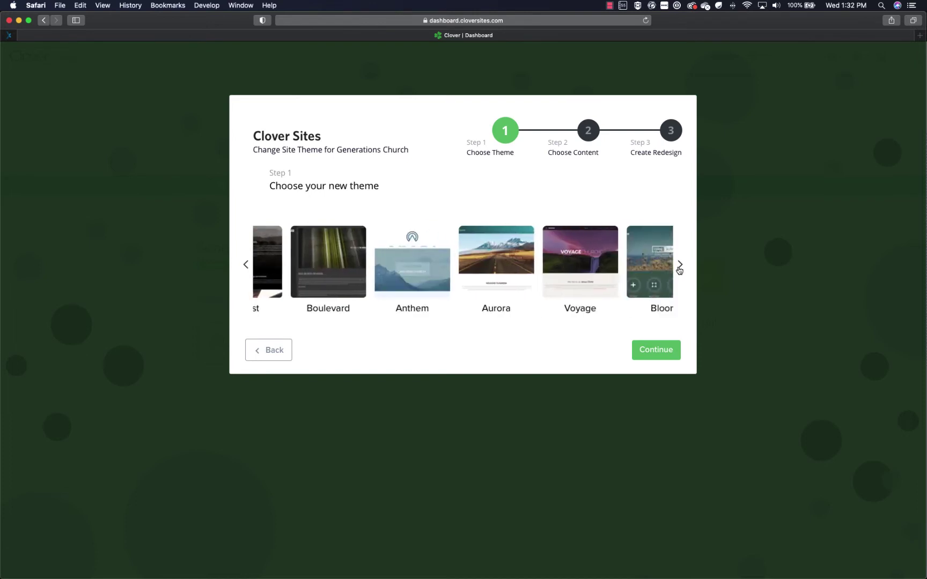
left_click(679, 267)
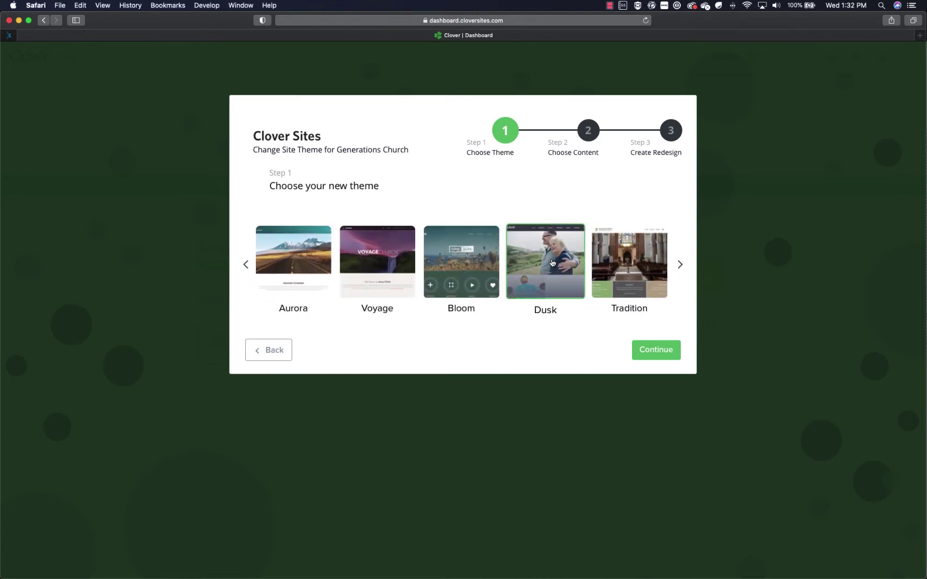
left_click(558, 261)
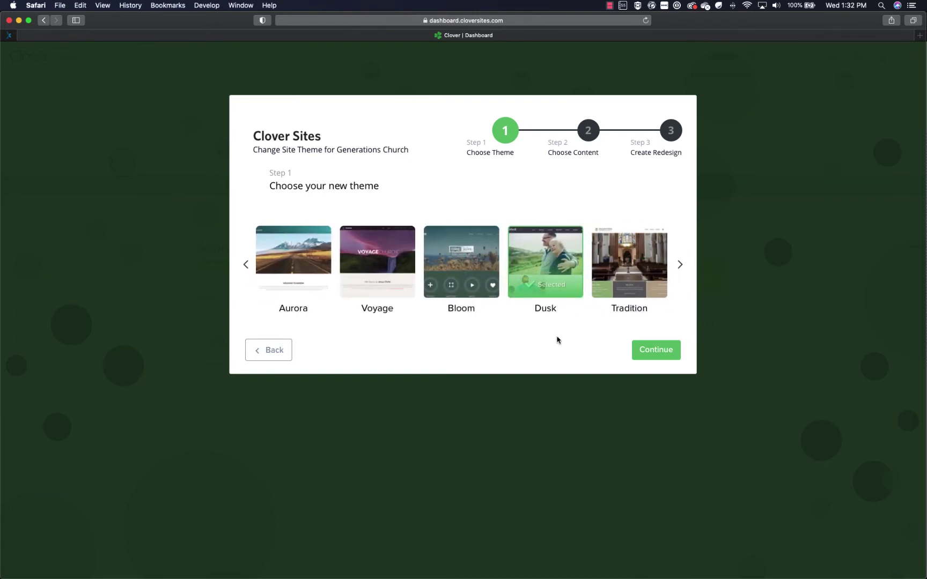
- Choose to copy the demo site's content and advance to step 3 of the wizard
left_click(659, 351)
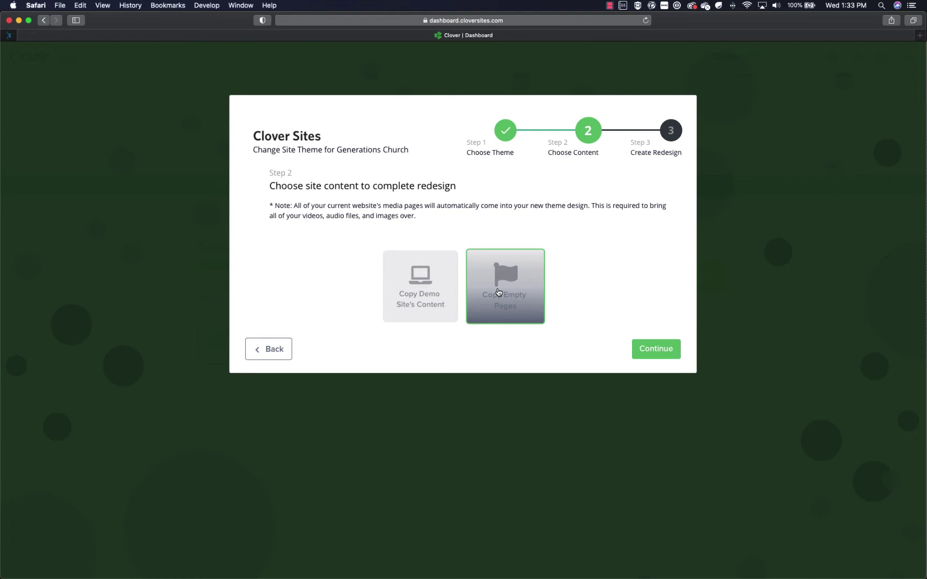
left_click(415, 289)
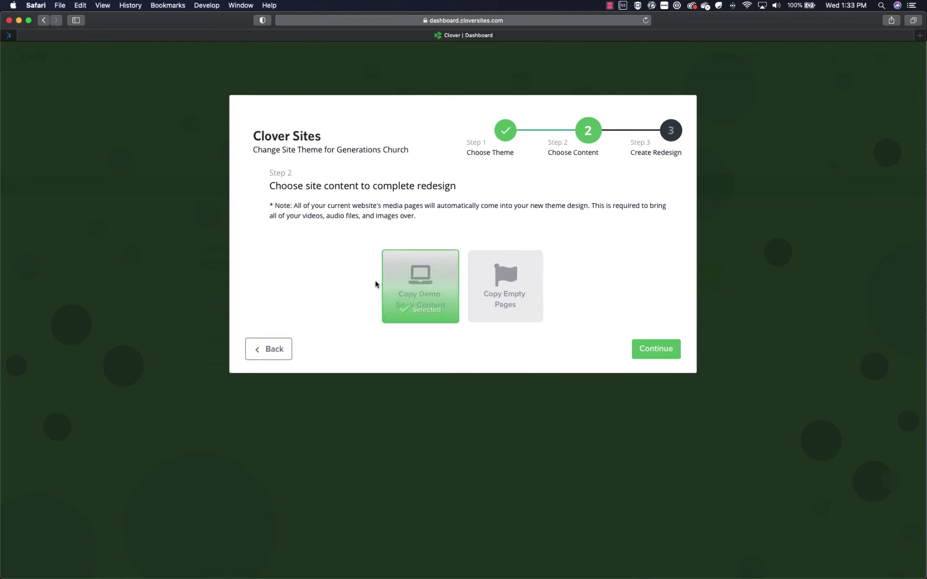
left_click(654, 352)
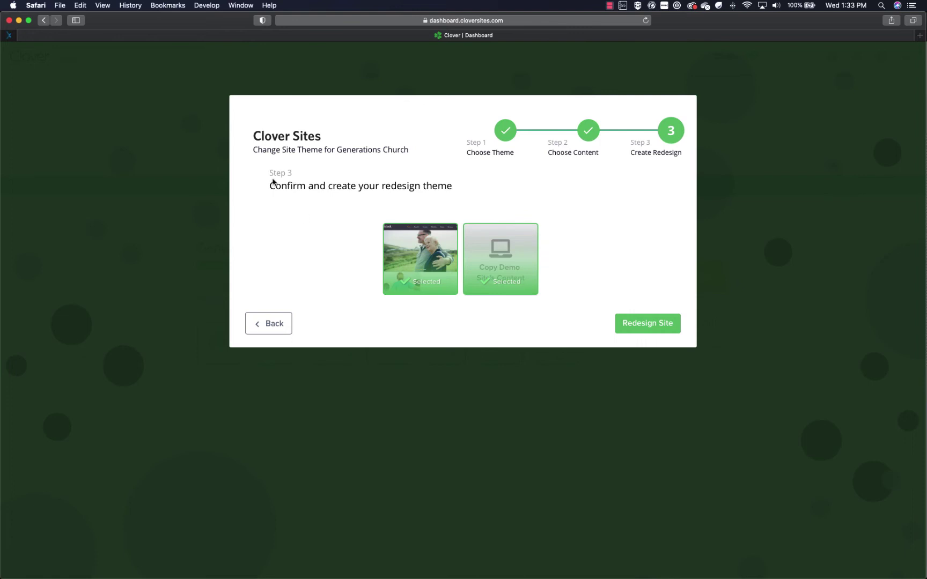
- Submit the Dusk redesign of Generations Church for creation
left_click(649, 329)
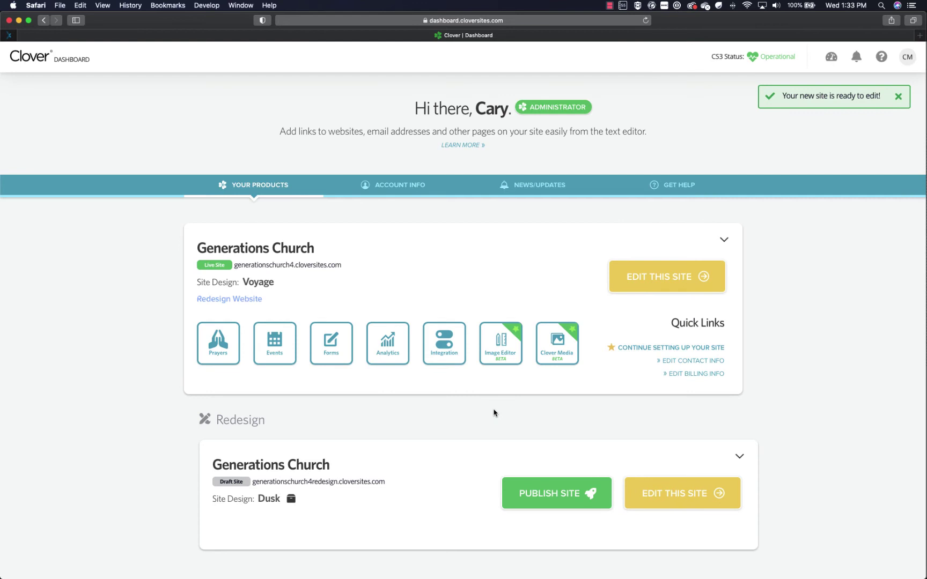
- Scroll the dashboard to the new Dusk Redesign draft card below the live Voyage site
scroll(518, 399, "down", 1)
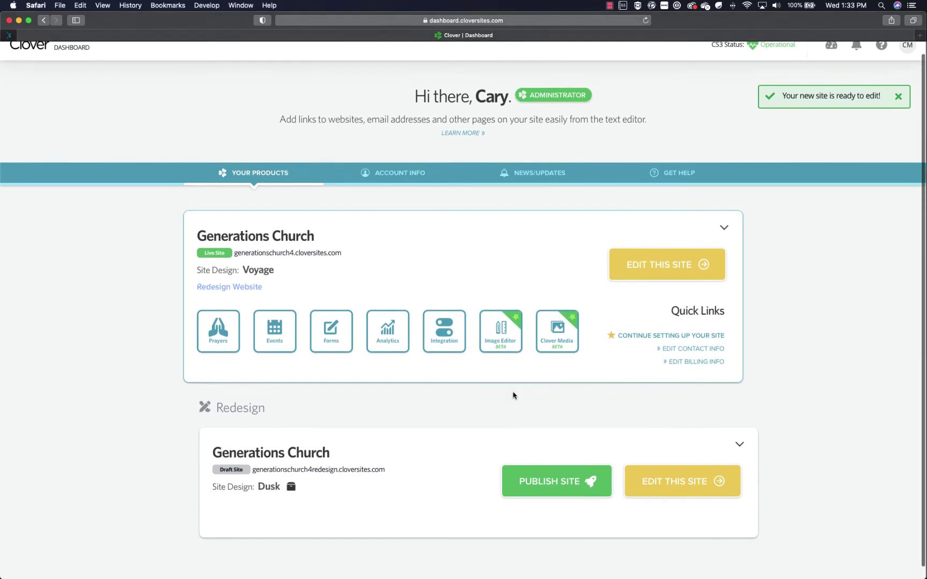